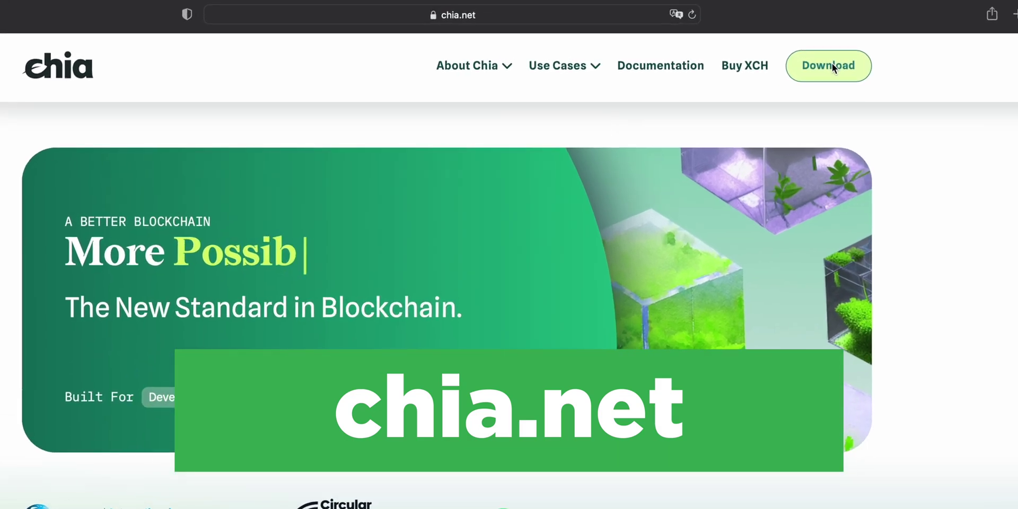
Open chia.net's Download page and scroll down to the platform installers
{"action": "left_click", "coordinate": [800, 47]}
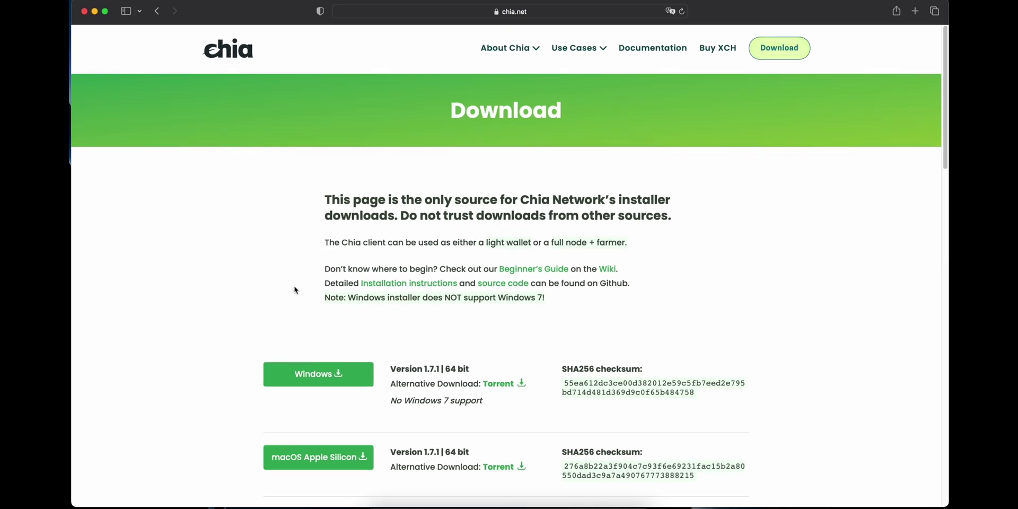
{"action": "scroll", "coordinate": [293, 288], "scroll_direction": "down", "scroll_amount": 5}
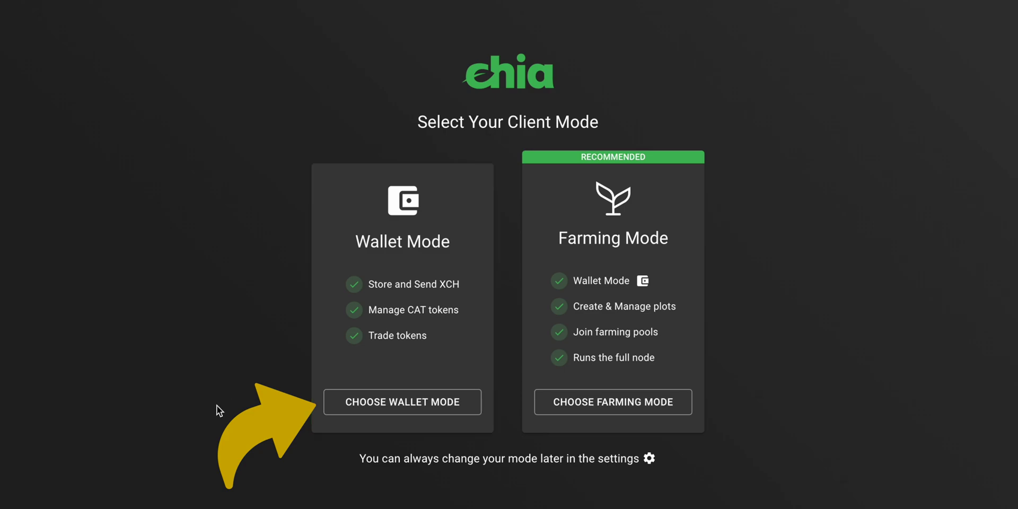
Run Chia in Wallet Mode with a new private key and a wallet named 'NFT Artist'
{"action": "left_click", "coordinate": [366, 404]}
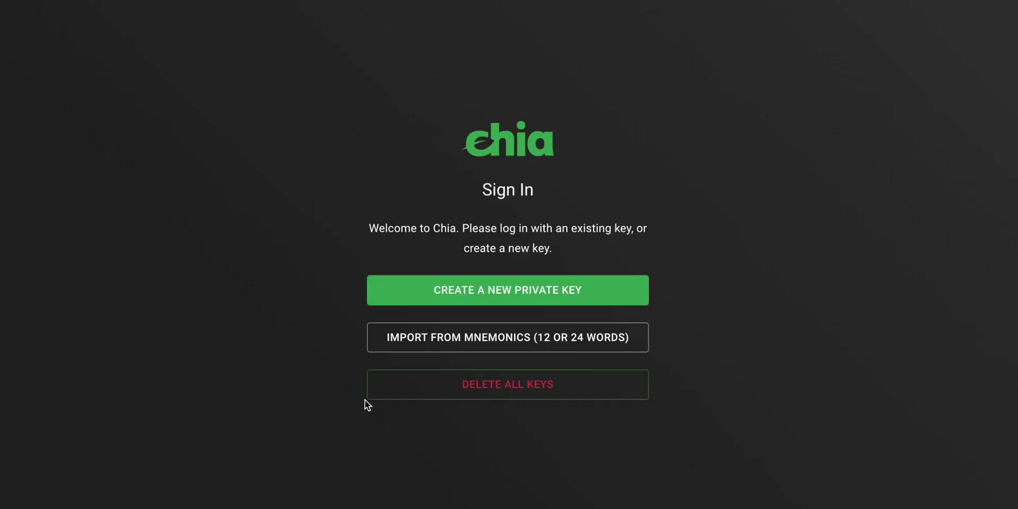
{"action": "left_click", "coordinate": [428, 299]}
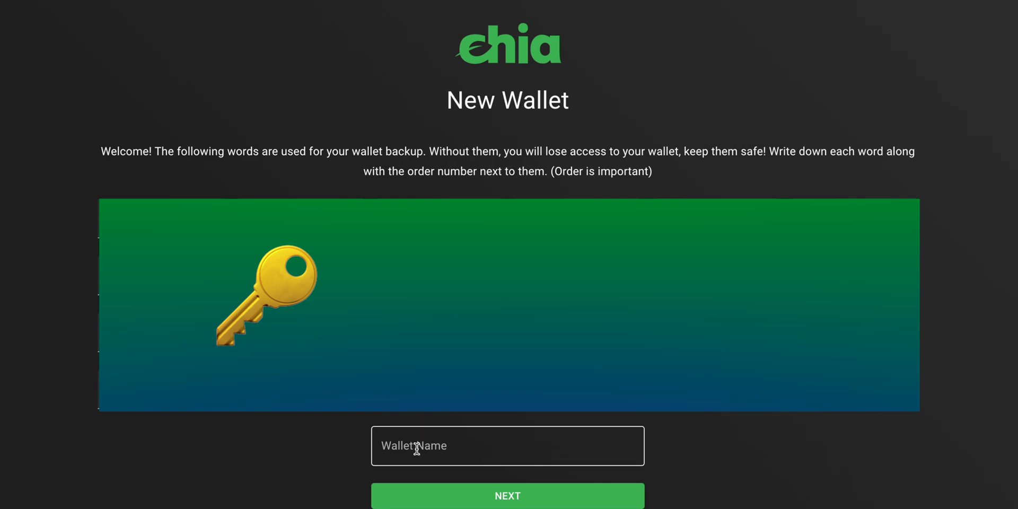
{"action": "left_click", "coordinate": [416, 448]}
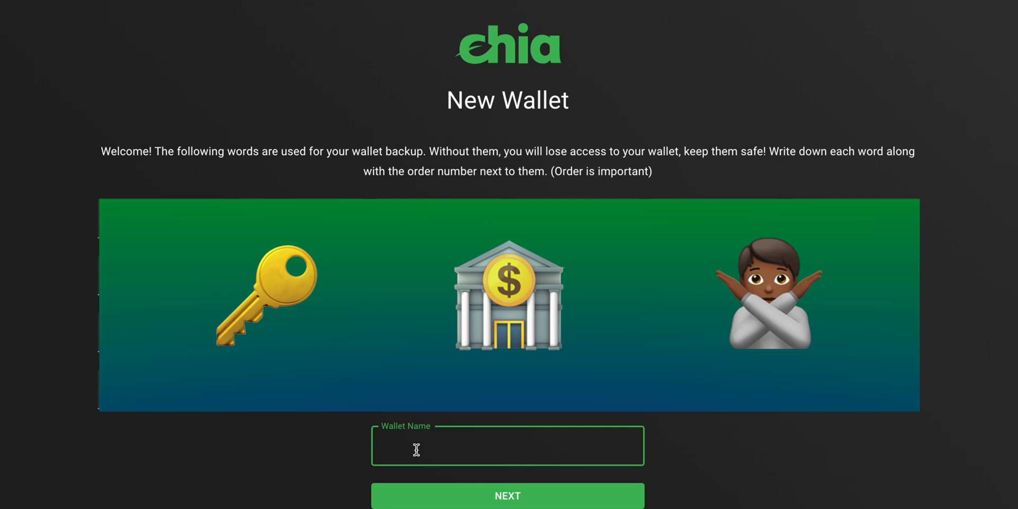
{"action": "type", "text": "NFT Artist"}
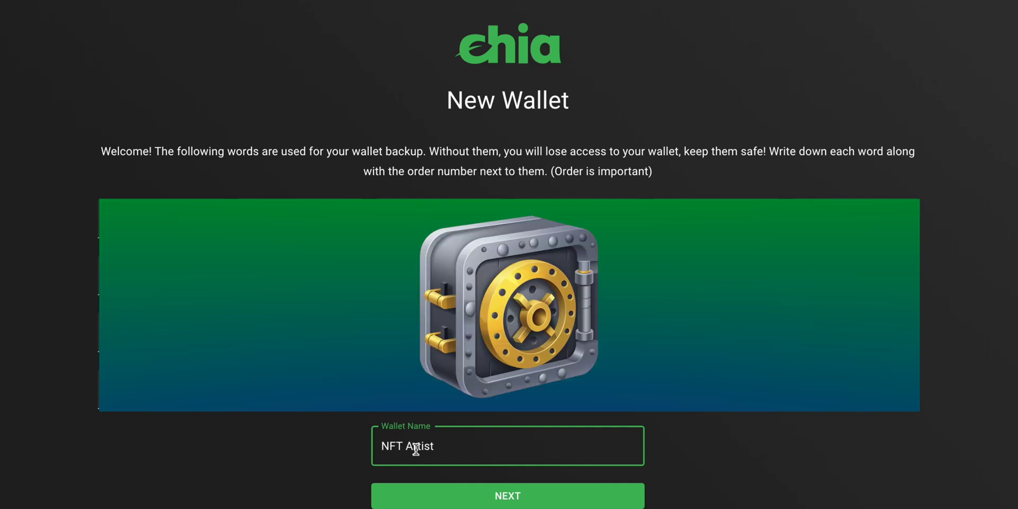
{"action": "left_click", "coordinate": [514, 503]}
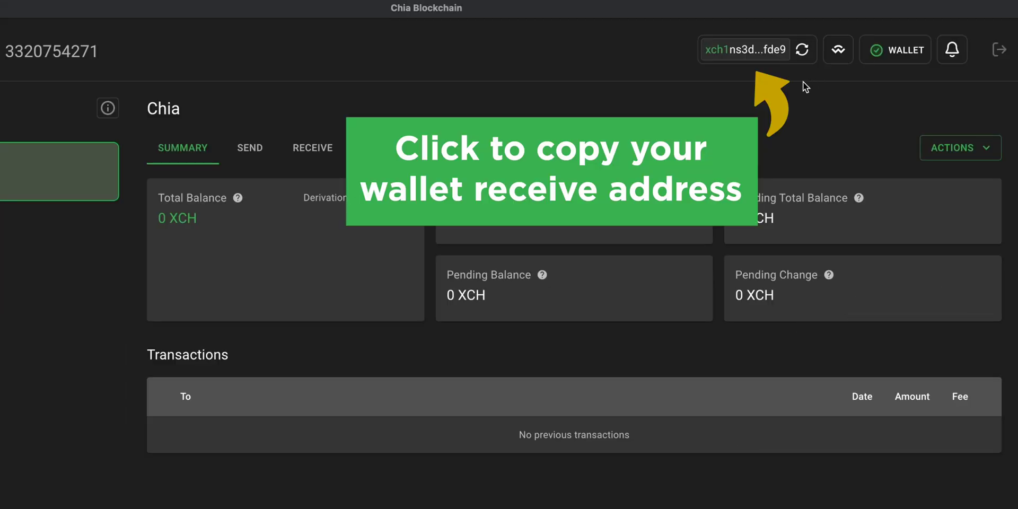
Copy the NFT Artist wallet's xch receive address from the top bar
{"action": "left_click", "coordinate": [753, 50]}
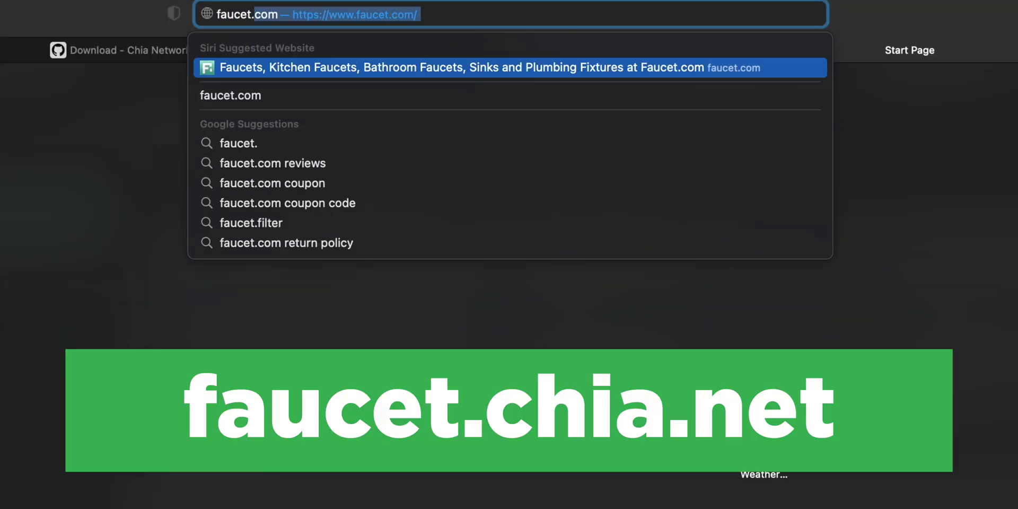
Load faucet.chia.net and paste the wallet's receive address into the Wallet Address field
{"action": "type", "text": ".ne"}
{"action": "key", "text": "Return"}
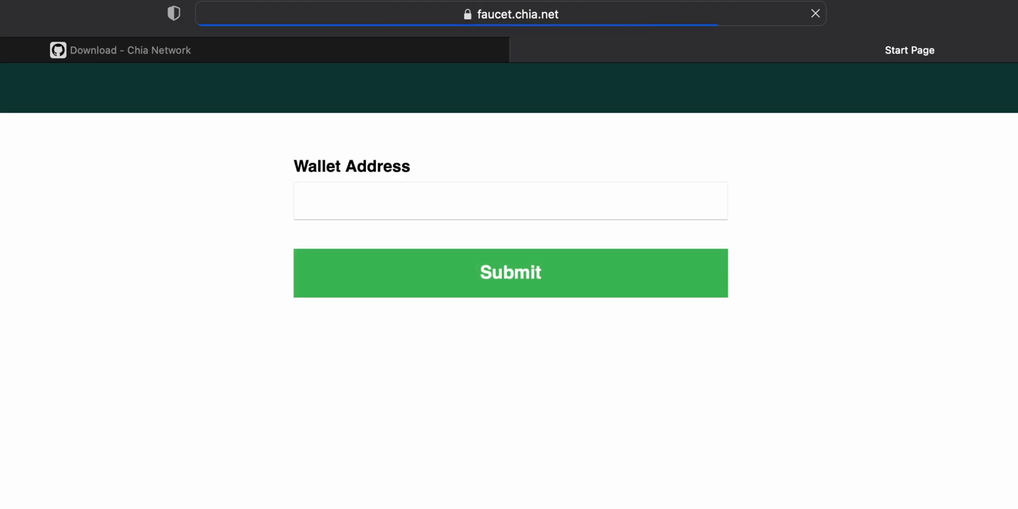
{"action": "left_click", "coordinate": [336, 197]}
{"action": "key", "text": "super+v"}
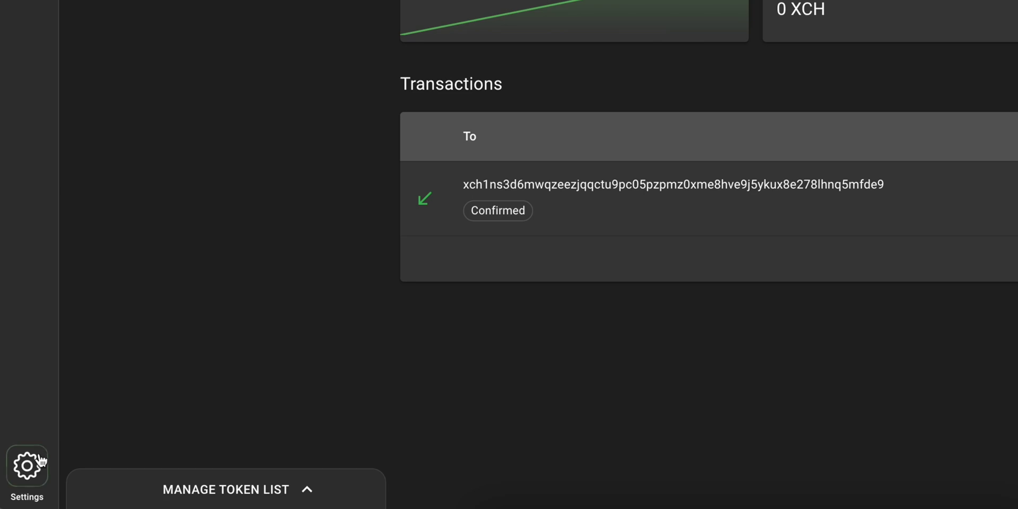
In Settings > Profiles, begin a new profile with a 1 mojo custom fee
{"action": "left_click", "coordinate": [28, 465]}
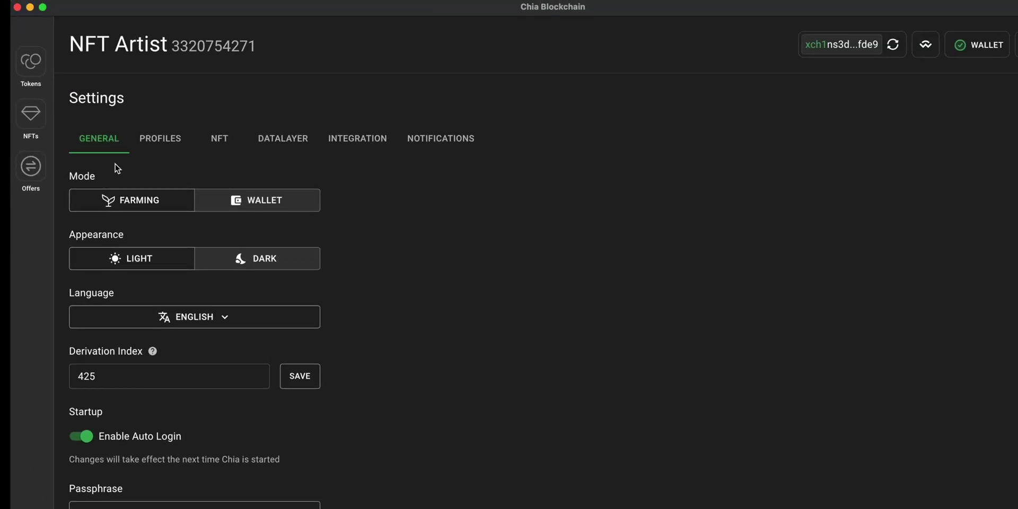
{"action": "left_click", "coordinate": [162, 139]}
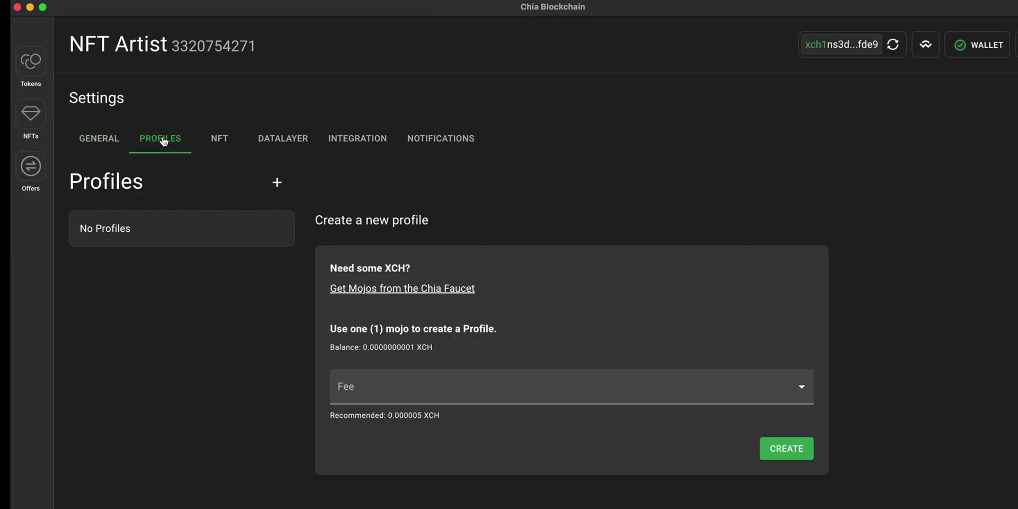
{"action": "left_click", "coordinate": [382, 391]}
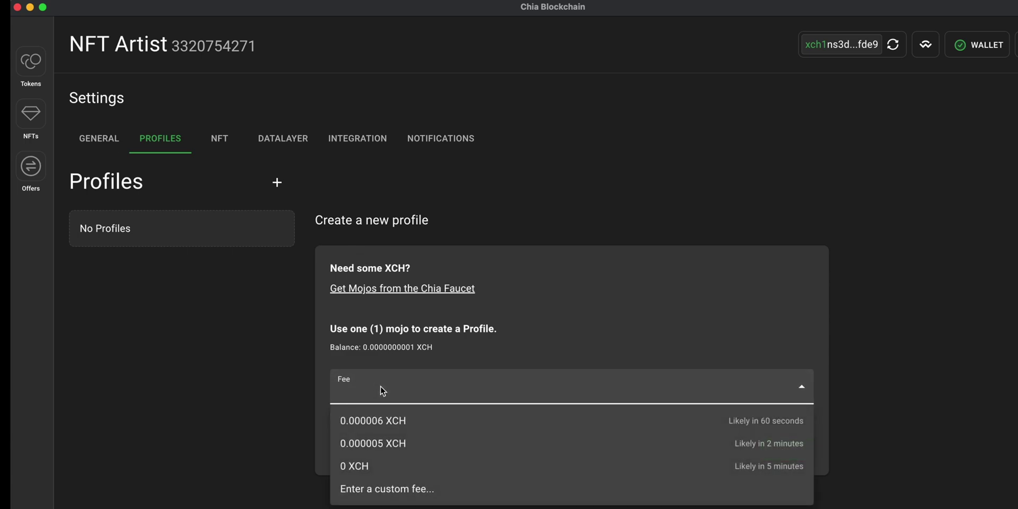
{"action": "left_click", "coordinate": [400, 497]}
{"action": "type", "text": "0."}
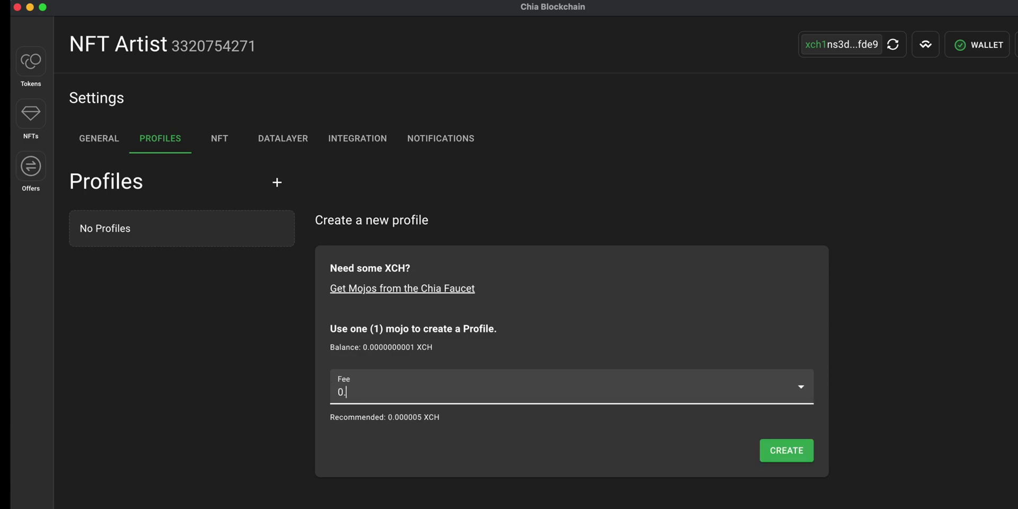
{"action": "type", "text": "000000000000000000001"}
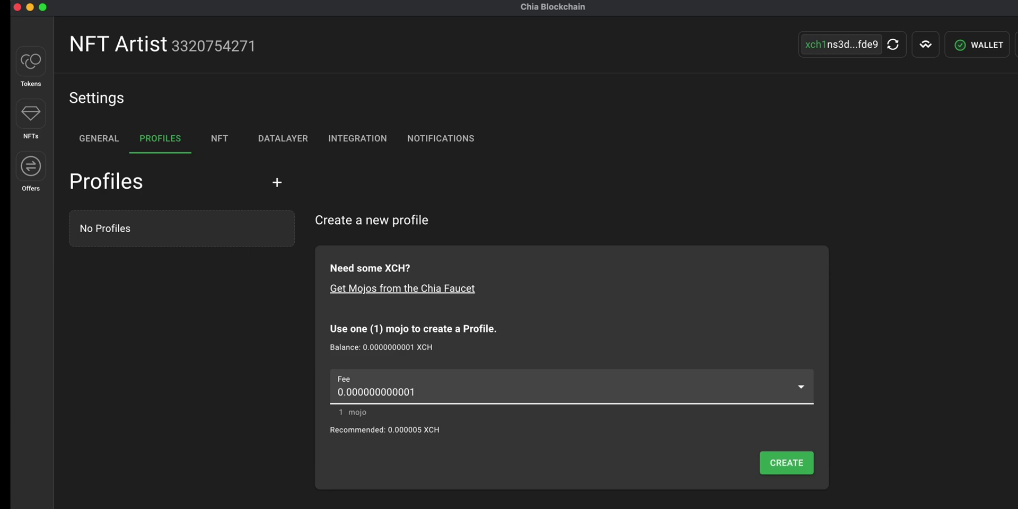
Create the 1-mojo profile and rename it from Profile 1 to 'NFT-Artist-DID'
{"action": "left_click", "coordinate": [791, 469]}
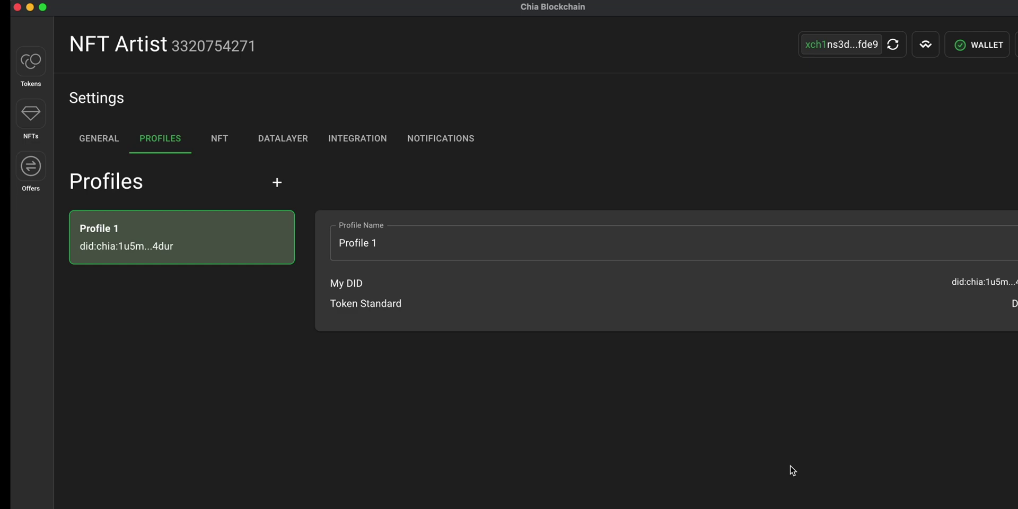
{"action": "triple_click", "coordinate": [396, 241]}
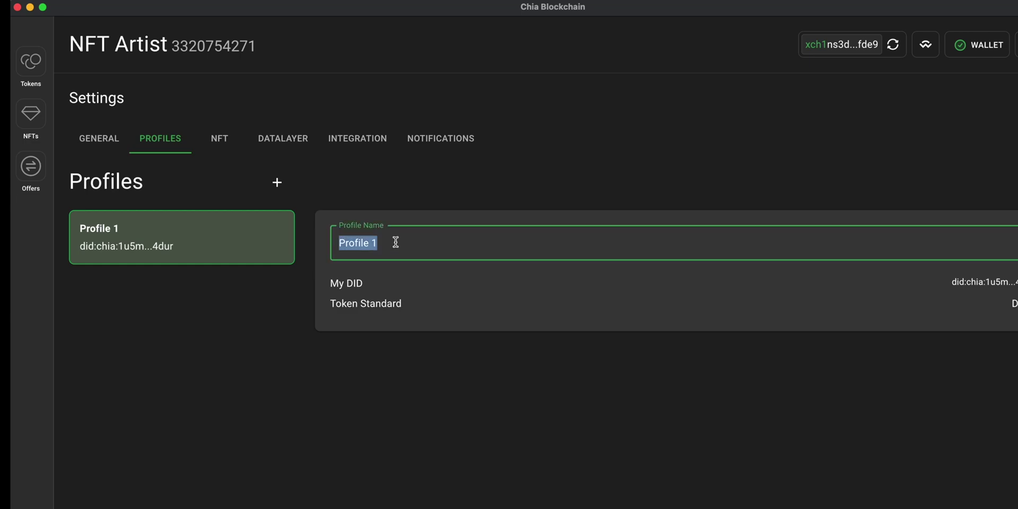
{"action": "type", "text": "NFT-Artist"}
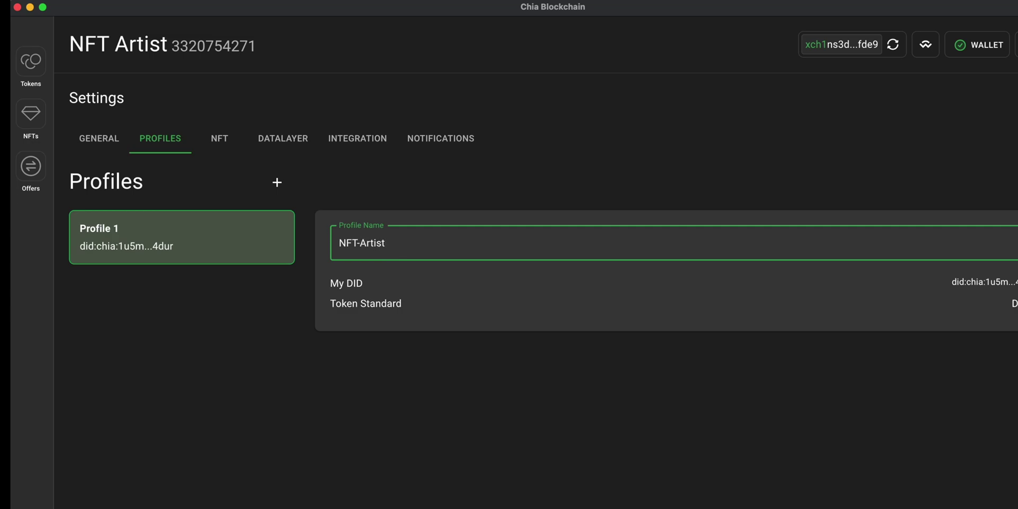
{"action": "type", "text": "-DID"}
{"action": "left_click", "coordinate": [428, 365]}
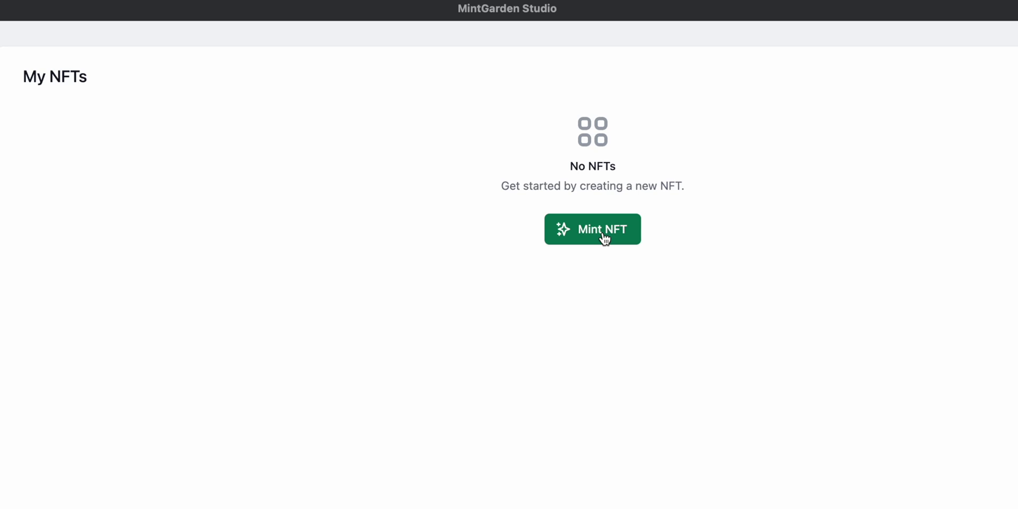
Start a single NFT mint with the hero artwork, name 'Mint Garden Hero' and its description
{"action": "left_click", "coordinate": [604, 238]}
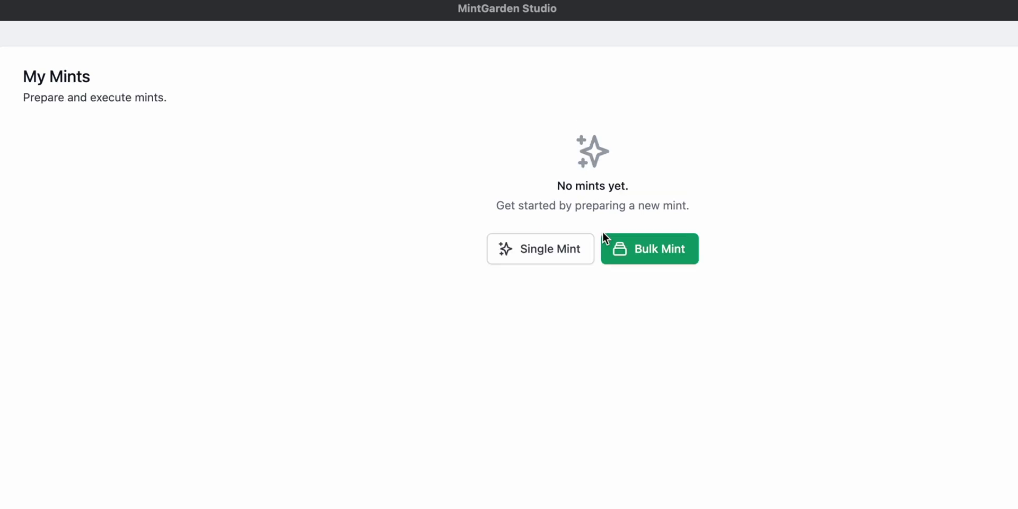
{"action": "left_click", "coordinate": [541, 256]}
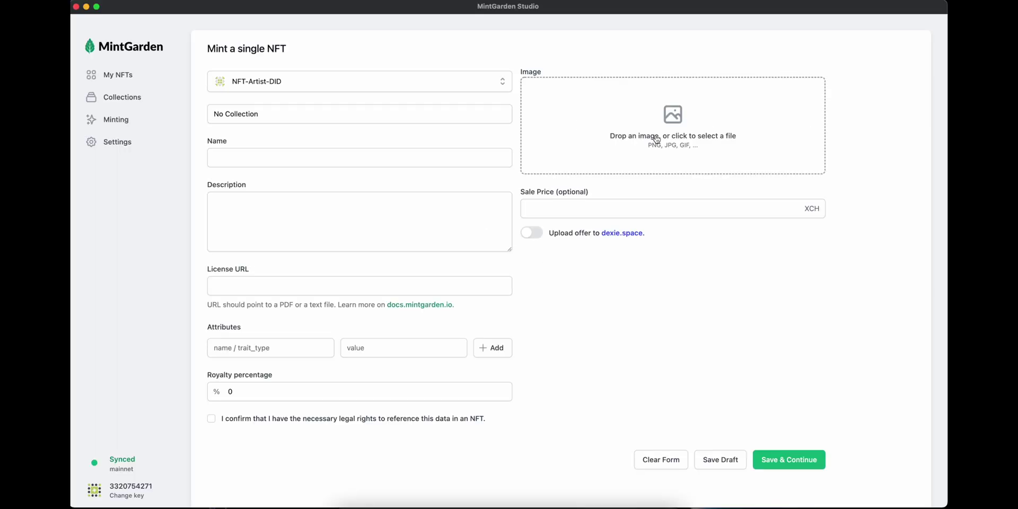
{"action": "left_click", "coordinate": [656, 139]}
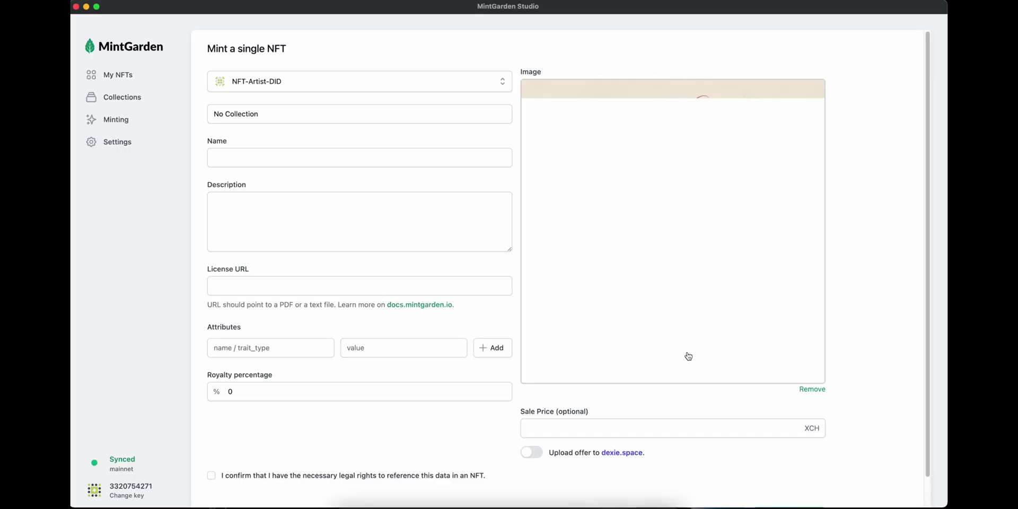
{"action": "left_click", "coordinate": [359, 158]}
{"action": "type", "text": "Mint Garden Hero"}
{"action": "key", "text": "Tab"}
{"action": "type", "text": "Our hero saves CATs by day and mints JPGs by night!"}
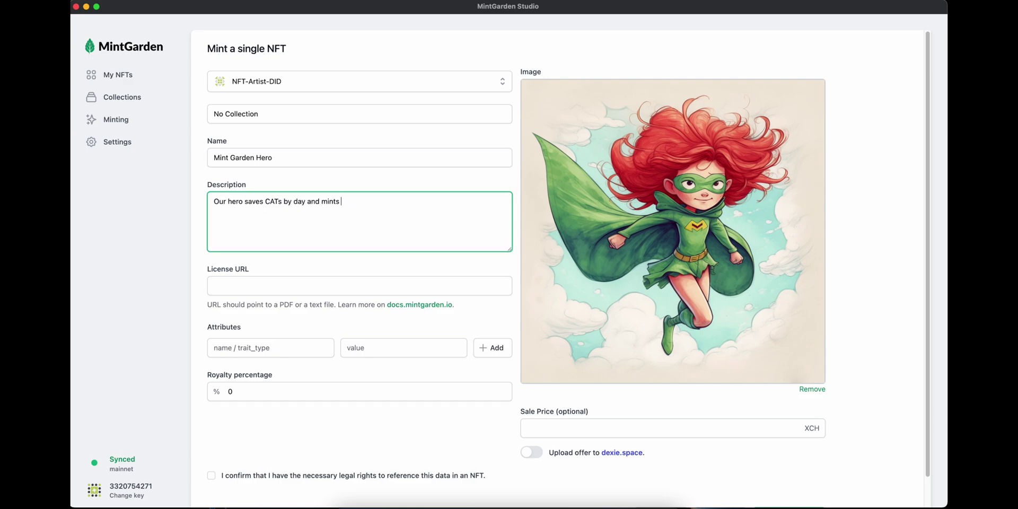
Paste the Creative Commons licence URL and set the royalty to 5%
{"action": "key", "text": "Tab"}
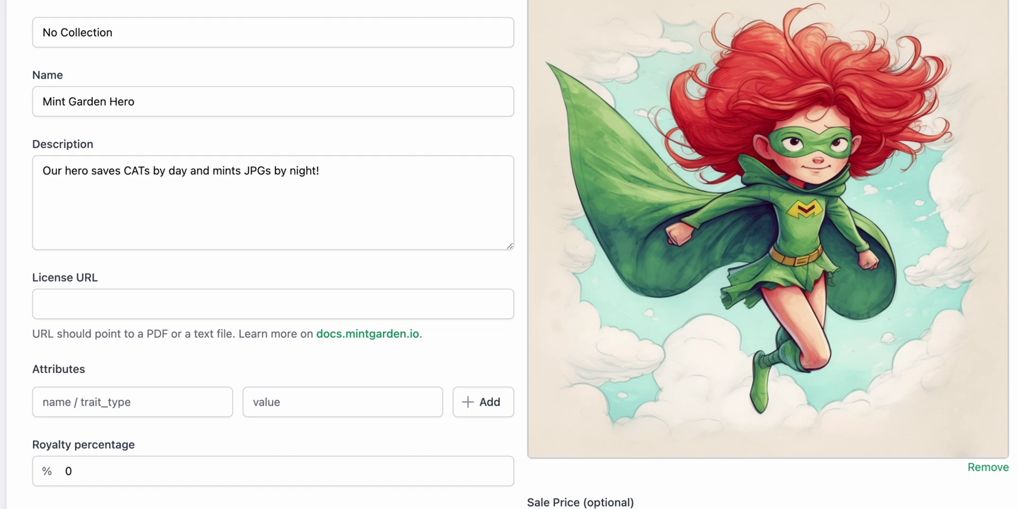
{"action": "left_click", "coordinate": [151, 305]}
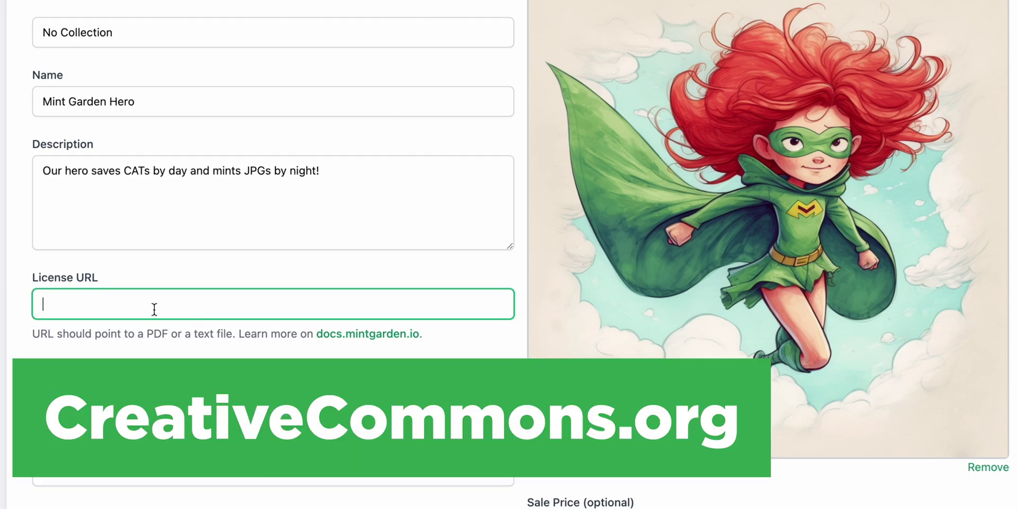
{"action": "key", "text": "ctrl+v"}
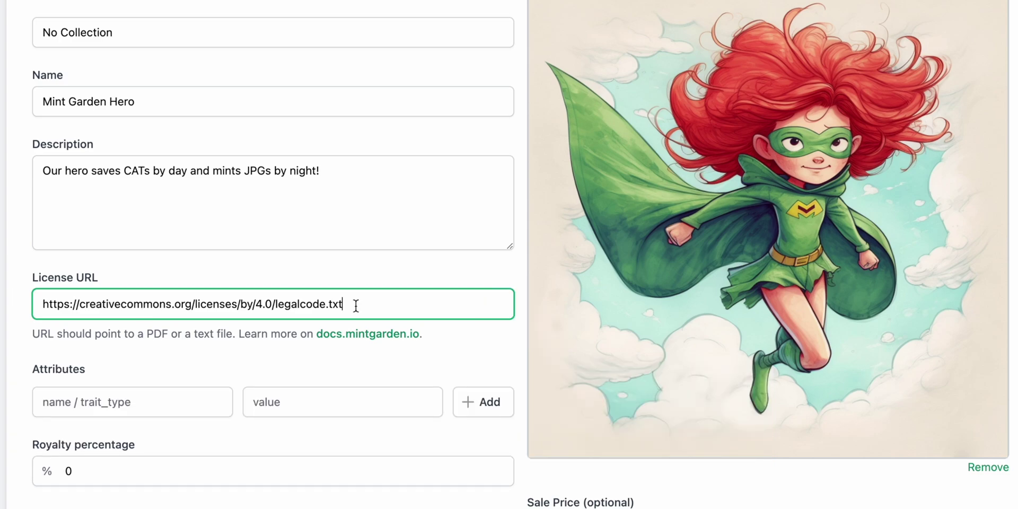
{"action": "left_click", "coordinate": [112, 471]}
{"action": "key", "text": "BackSpace"}
{"action": "type", "text": "5"}
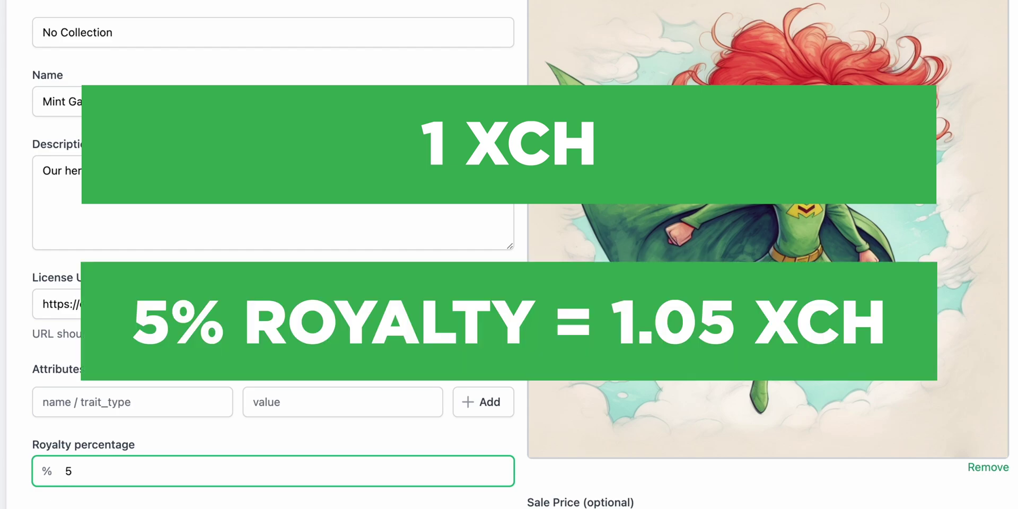
Set a 1 XCH sale price, enable dexie.space offer upload, and confirm the legal rights
{"action": "key", "text": "Tab"}
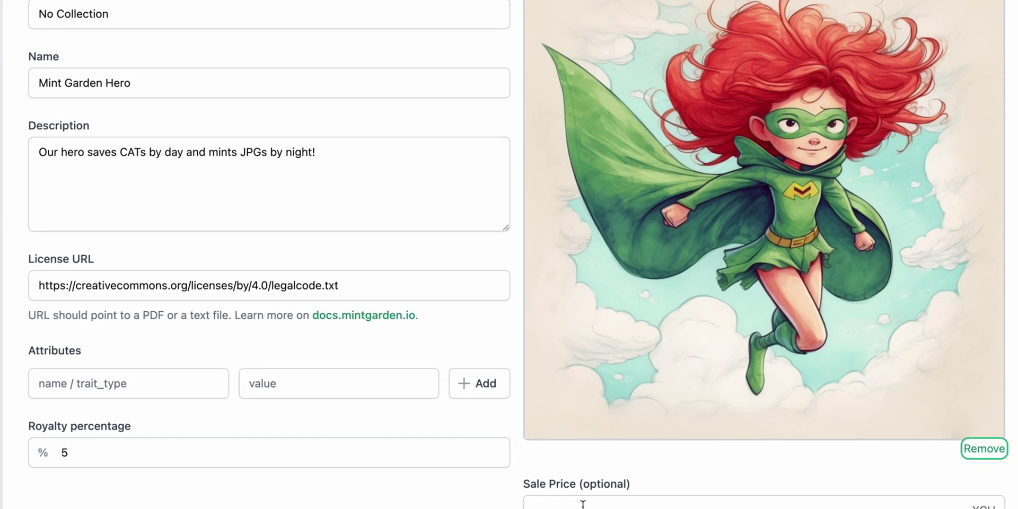
{"action": "key", "text": "Tab"}
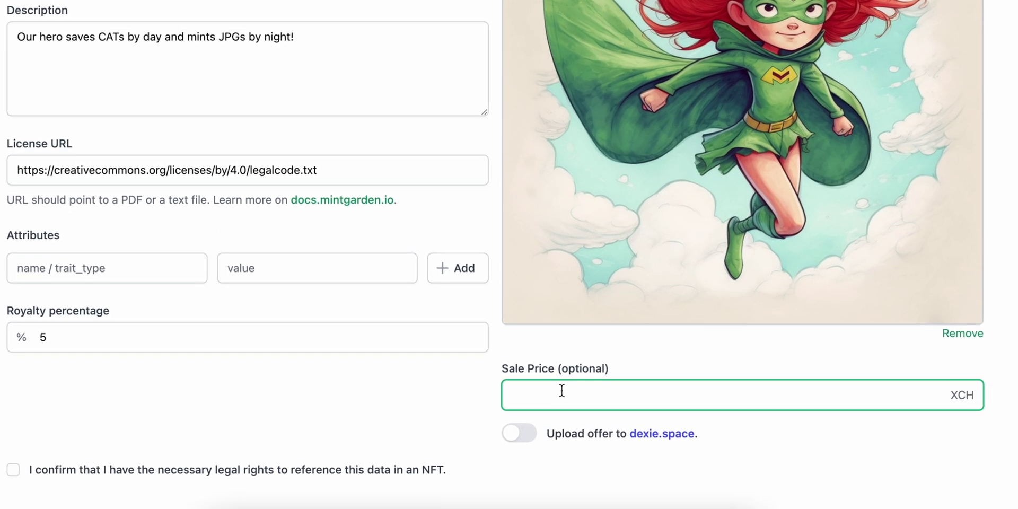
{"action": "type", "text": "1"}
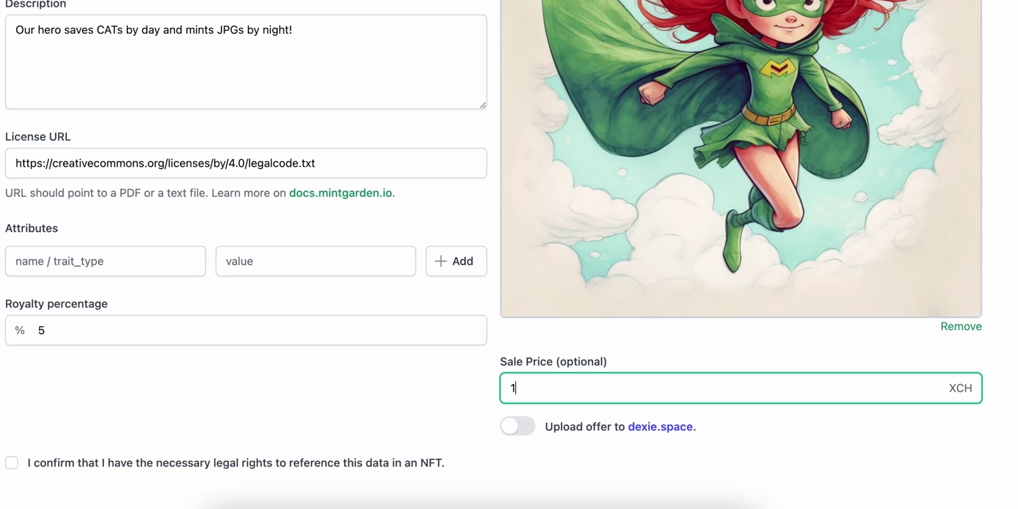
{"action": "left_click", "coordinate": [522, 433]}
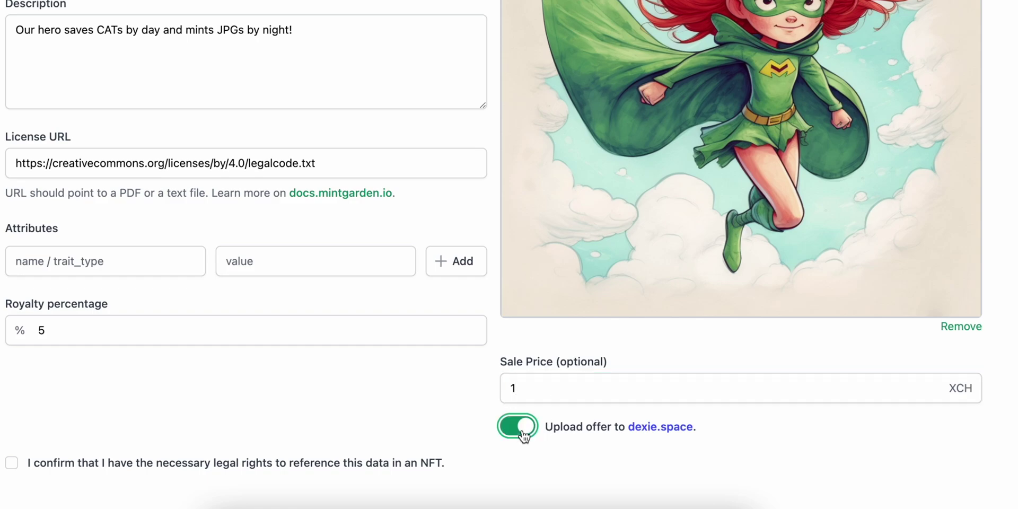
{"action": "scroll", "coordinate": [475, 380], "scroll_direction": "down", "scroll_amount": 1}
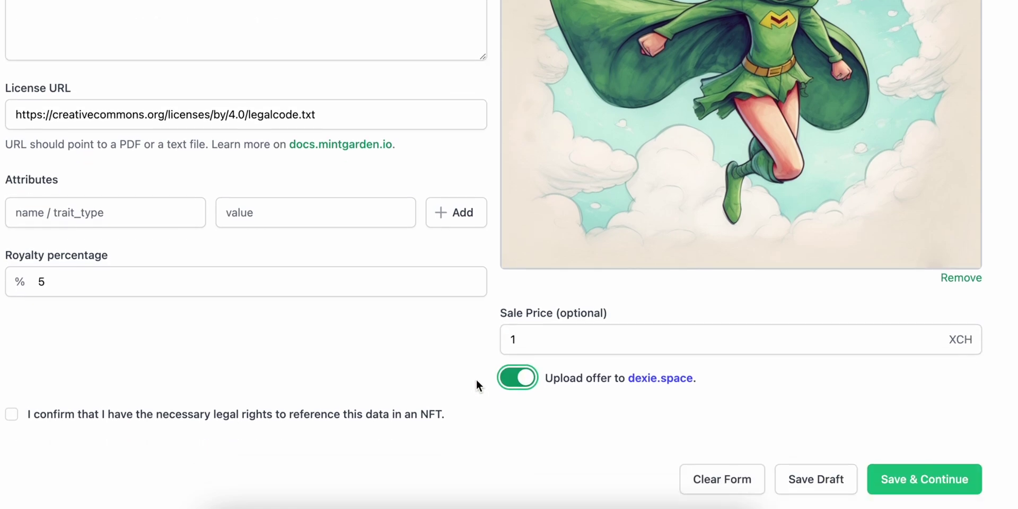
{"action": "left_click", "coordinate": [297, 412]}
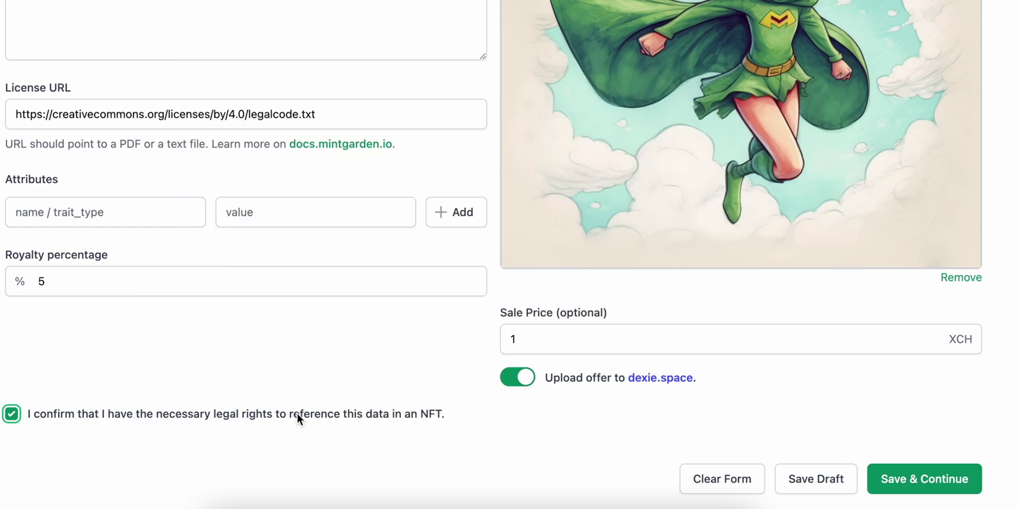
Save the NFT details and mint Mint Garden Hero with No Fees
{"action": "left_click", "coordinate": [884, 475]}
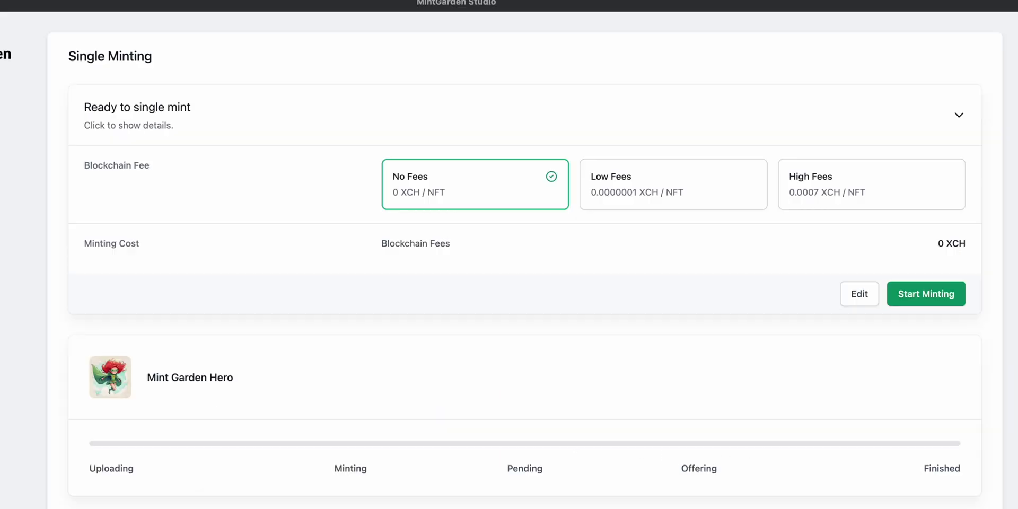
{"action": "left_click", "coordinate": [912, 298]}
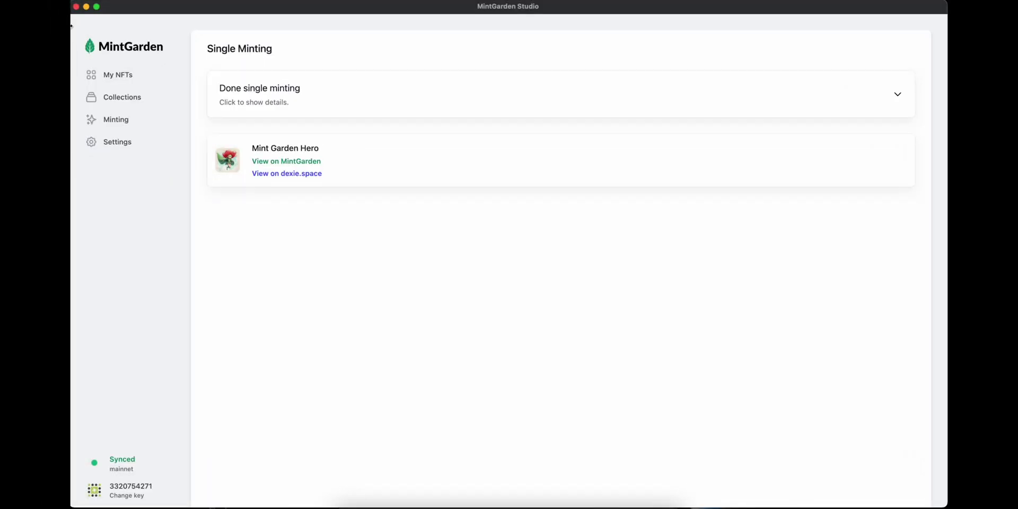
Place MintGarden Studio beside the Chia wallet and open the wallet's NFTs view
{"action": "left_click_drag", "start_coordinate": [69, 51], "coordinate": [604, 51]}
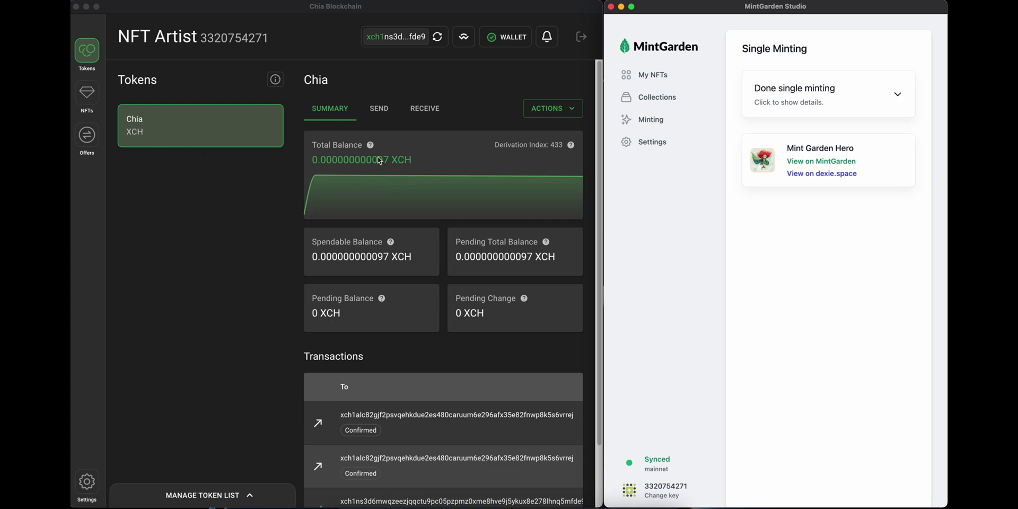
{"action": "left_click", "coordinate": [86, 92]}
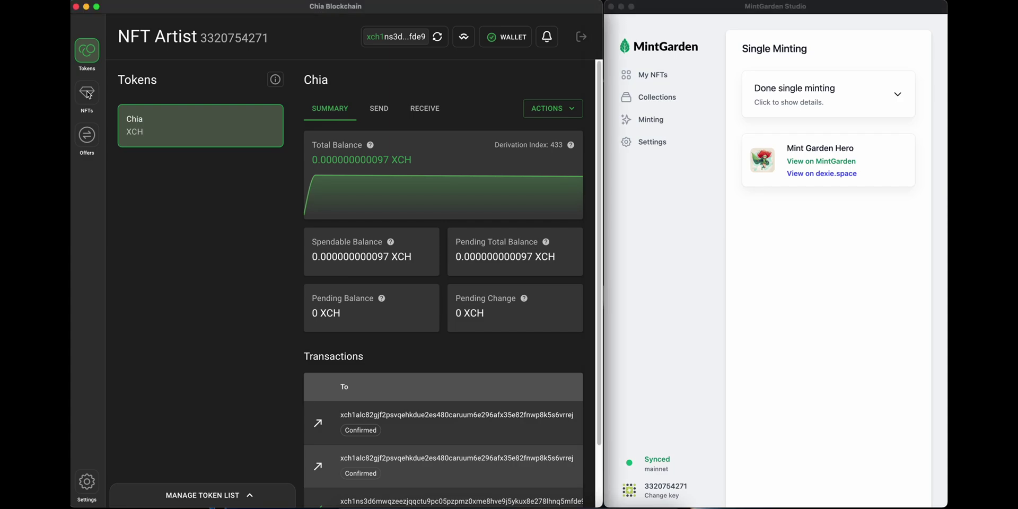
{"action": "left_click", "coordinate": [87, 93]}
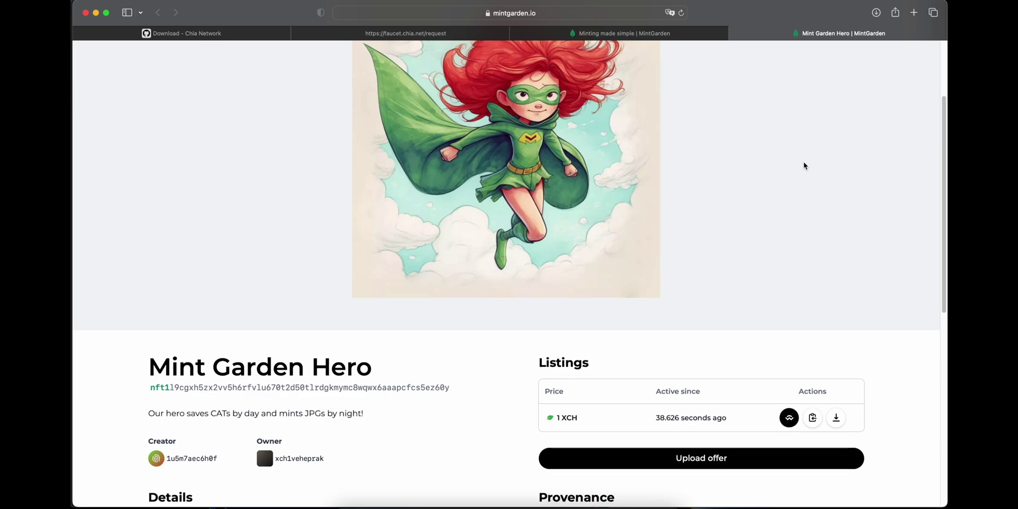
Scroll the Mint Garden Hero page to review its 1 XCH listing, 5% royalties and mint height 3473060
{"action": "scroll", "coordinate": [803, 166], "scroll_direction": "down", "scroll_amount": 2}
{"action": "scroll", "coordinate": [804, 166], "scroll_direction": "down", "scroll_amount": 1}
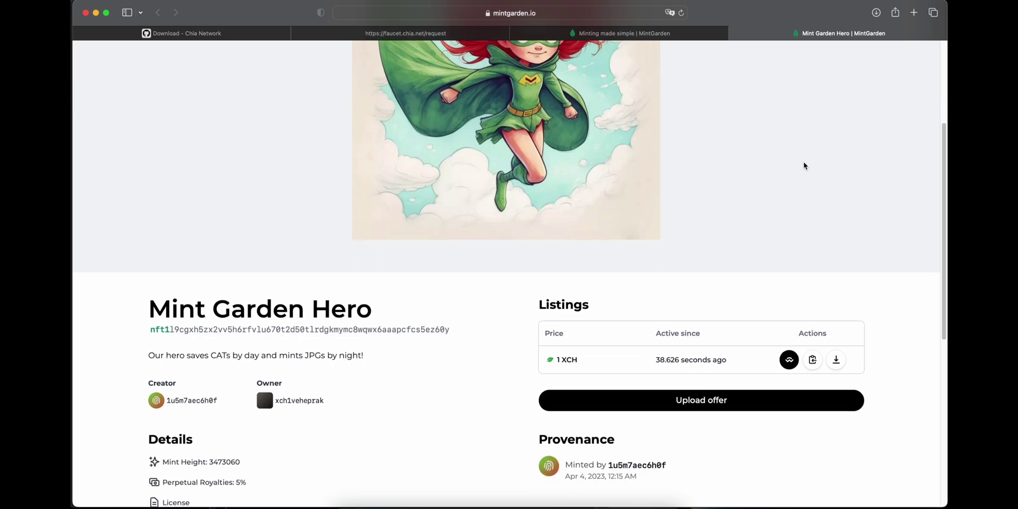
{"action": "scroll", "coordinate": [804, 166], "scroll_direction": "down", "scroll_amount": 5}
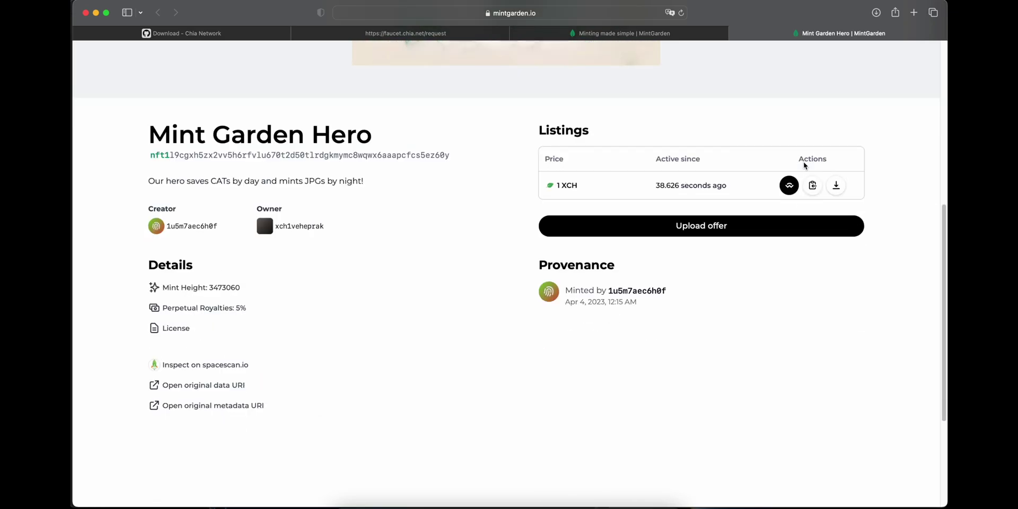
{"action": "scroll", "coordinate": [803, 165], "scroll_direction": "up", "scroll_amount": 12}
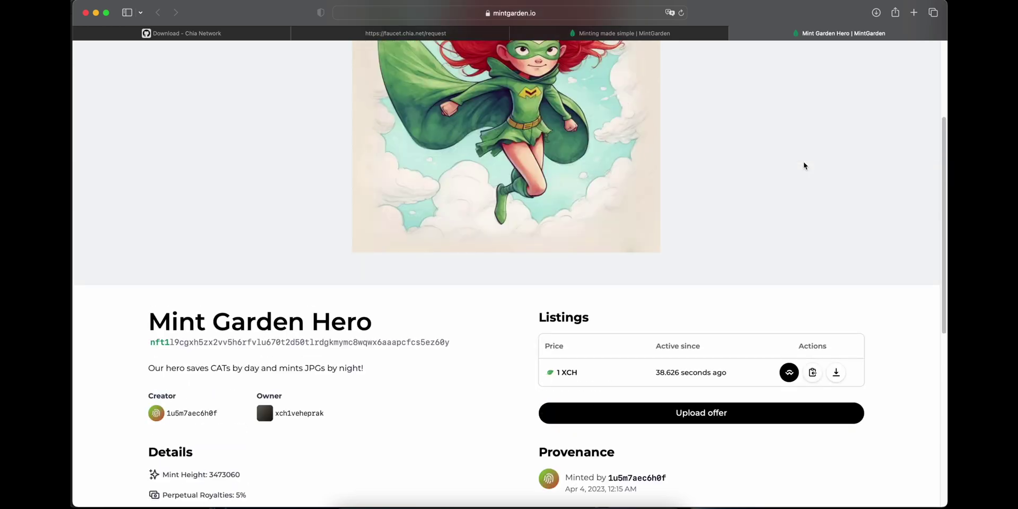